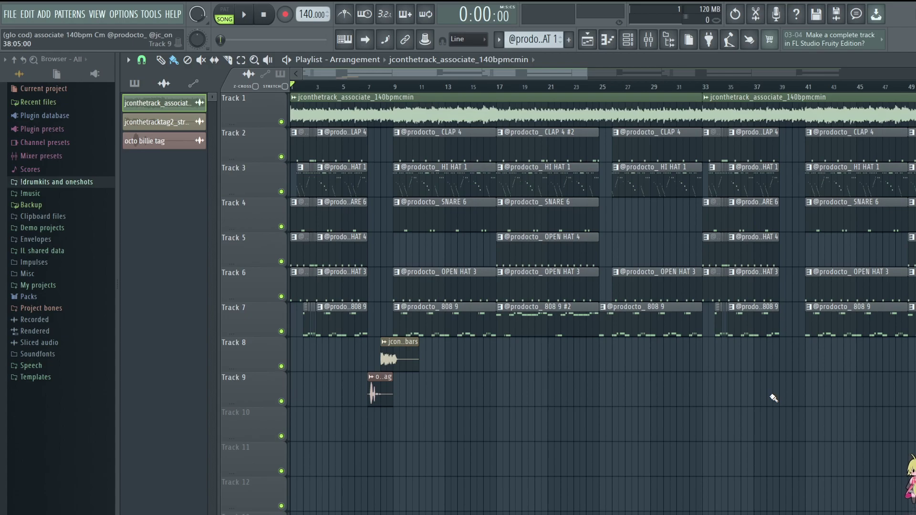
# Open the clip settings of the 140 bpm loop sample on Track 1
pyautogui.doubleClick(395, 109)
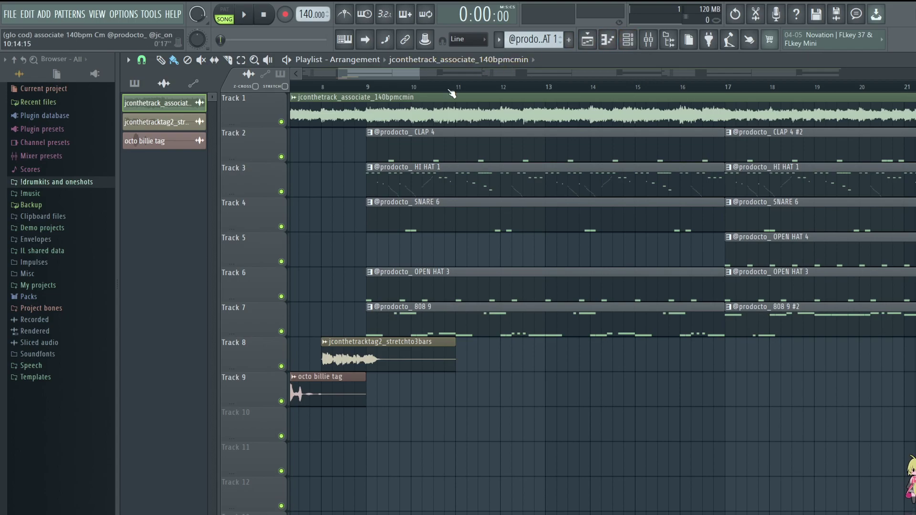
# Expand !drumkits and oneshots and the CONATUS Drumkit, briefly opening its hi hats and kicks folders
pyautogui.click(68, 182)
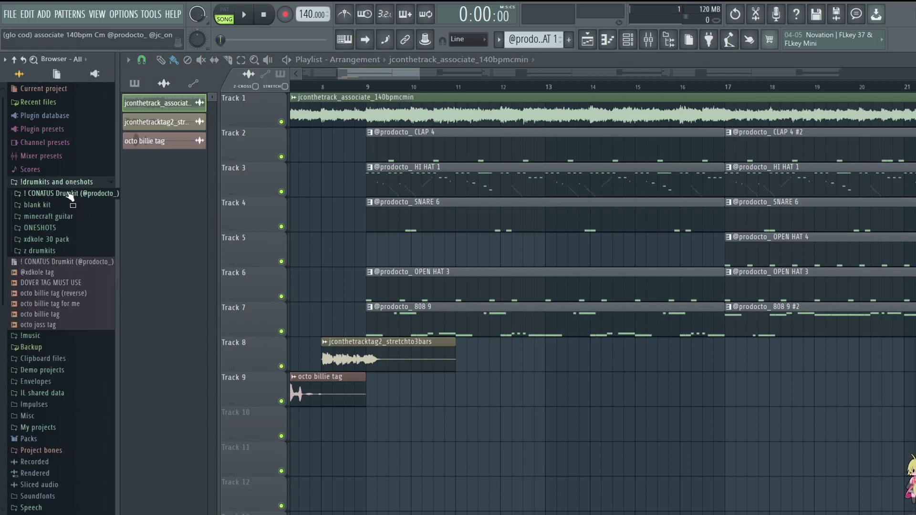
pyautogui.click(110, 193)
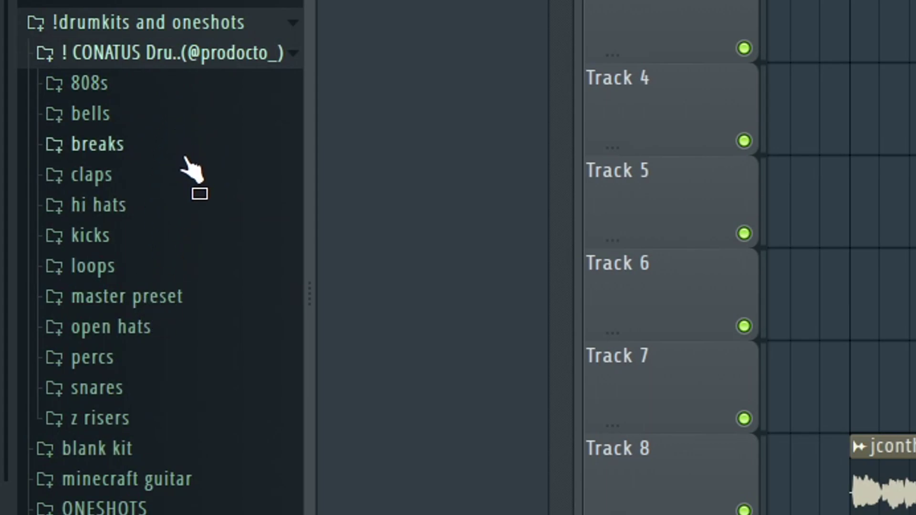
pyautogui.click(189, 206)
pyautogui.click(191, 210)
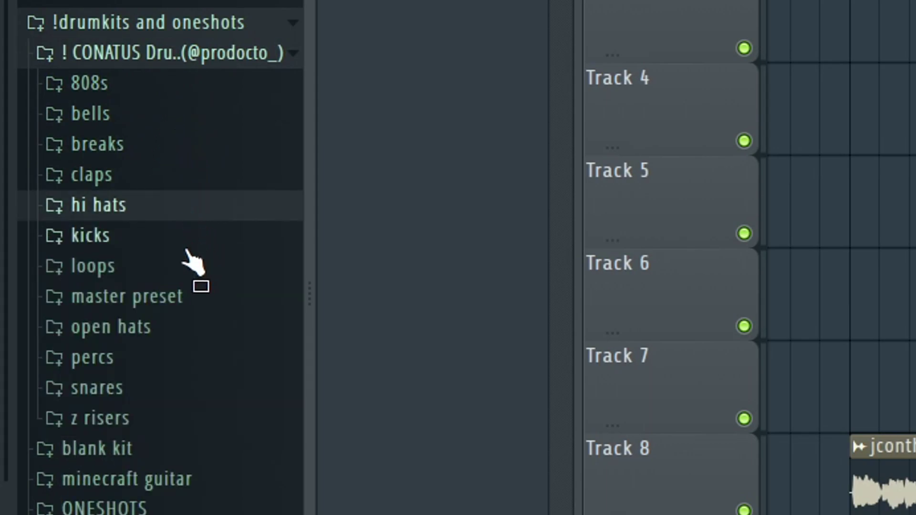
pyautogui.click(157, 238)
pyautogui.click(157, 241)
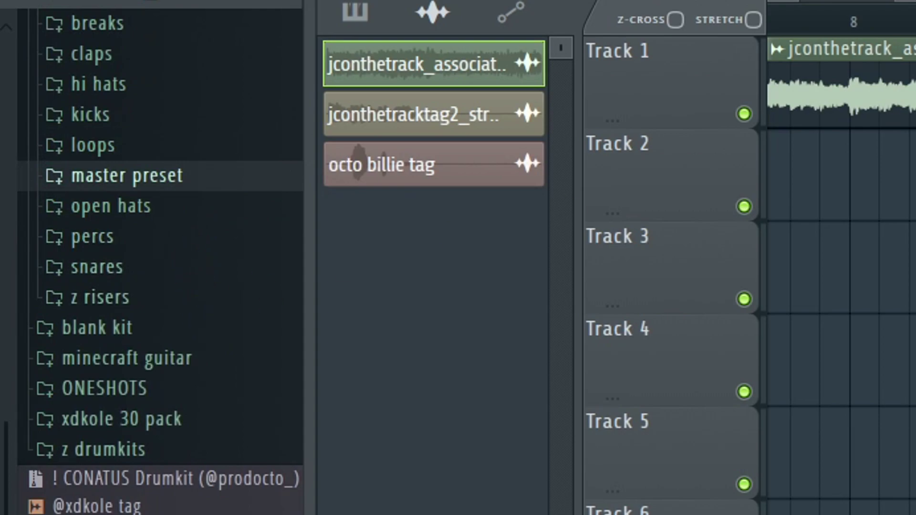
pyautogui.scroll(4, 276, 385)
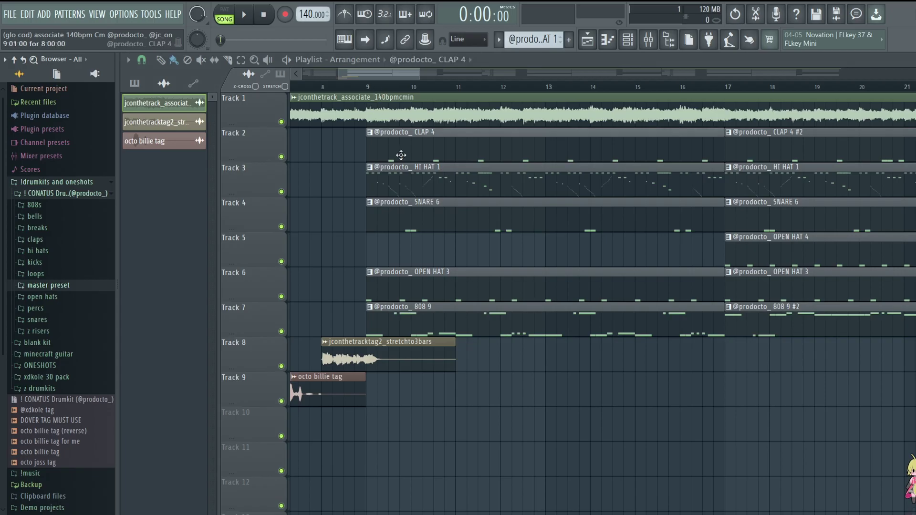
# Open the CLAP 4 pattern and preview it on its own in Pattern mode
pyautogui.doubleClick(400, 155)
pyautogui.press('space')
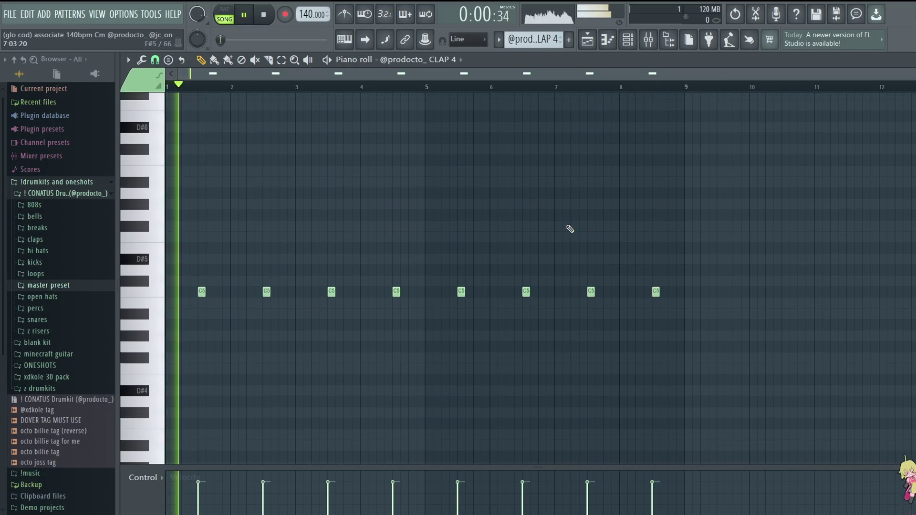
pyautogui.click(226, 15)
pyautogui.press('space')
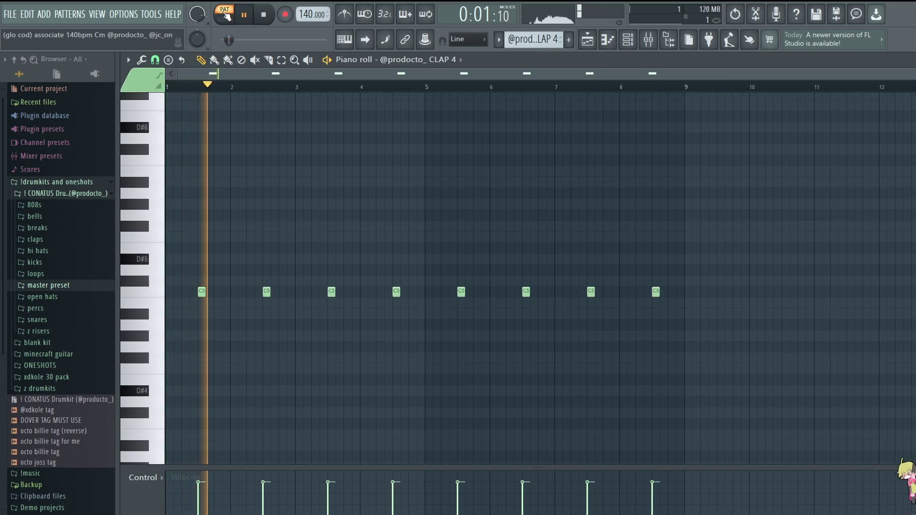
pyautogui.press('space')
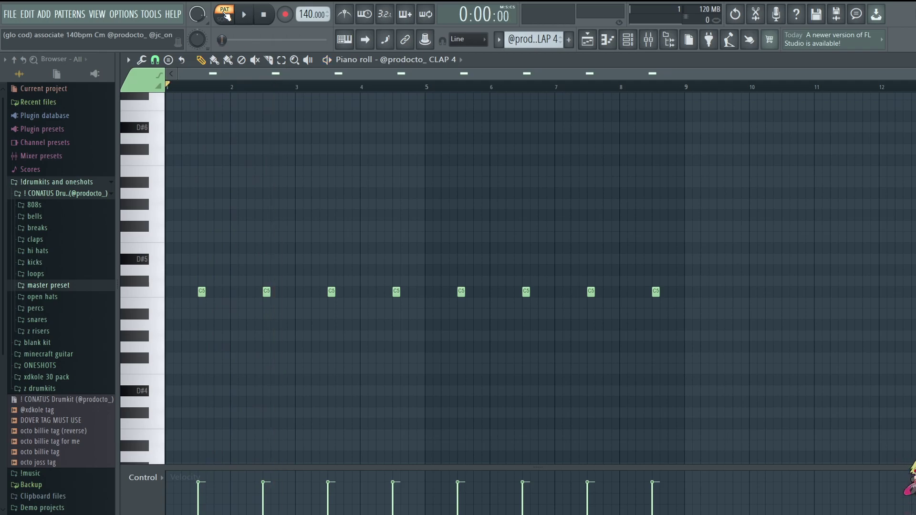
pyautogui.press('F7')
# Open the HI HAT 1 pattern in the piano roll and play its hi-hat rolls
pyautogui.doubleClick(446, 172)
pyautogui.hscroll(-1, 347, 96)
pyautogui.scroll(-3, 522, 191)
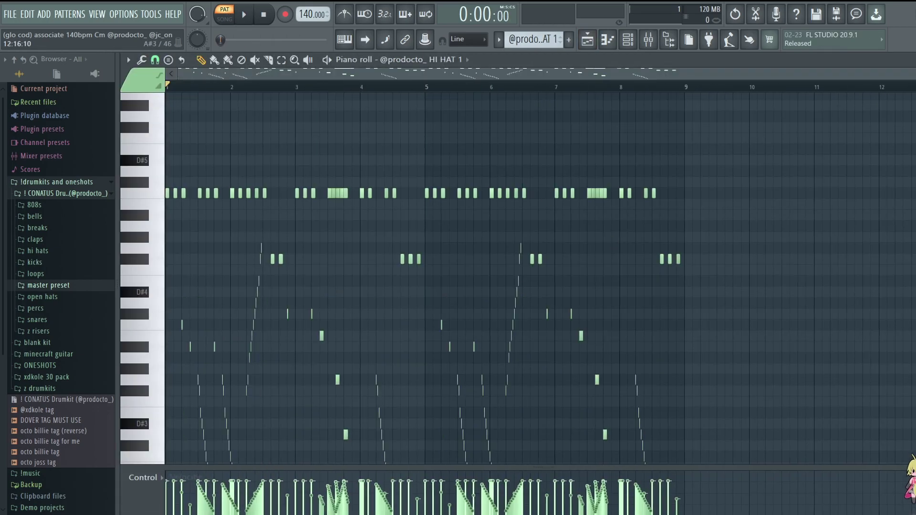
pyautogui.press('space')
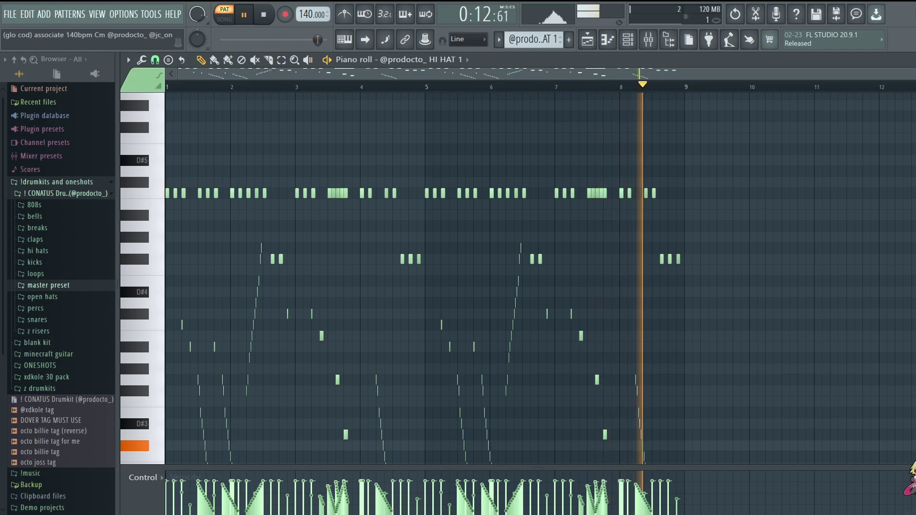
pyautogui.press('space')
pyautogui.scroll(-1, 603, 232)
pyautogui.scroll(-5, 203, 307)
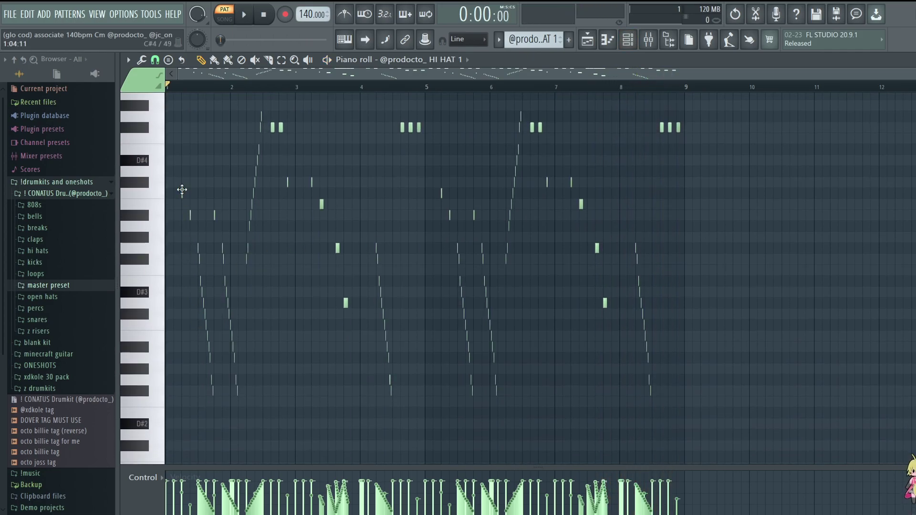
# Open the channel rack and view HI HAT 1's sample settings and waveform
pyautogui.click(627, 40)
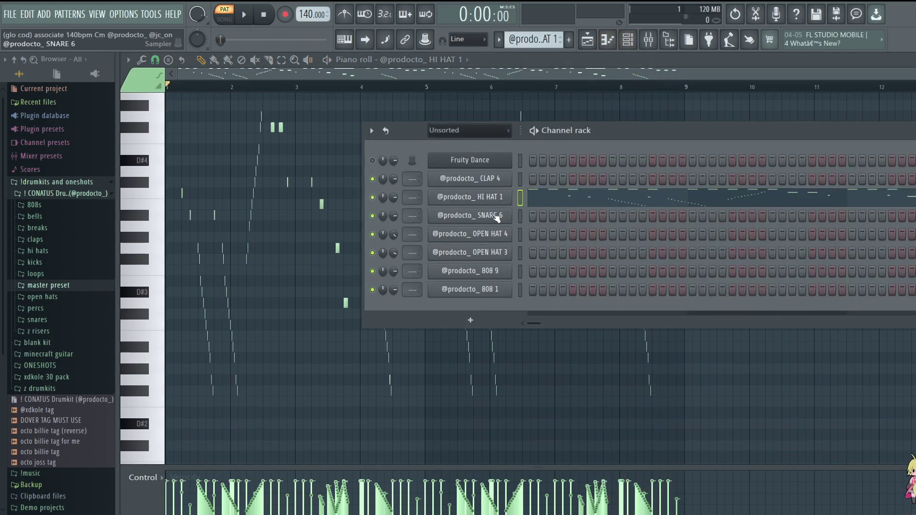
pyautogui.click(481, 198)
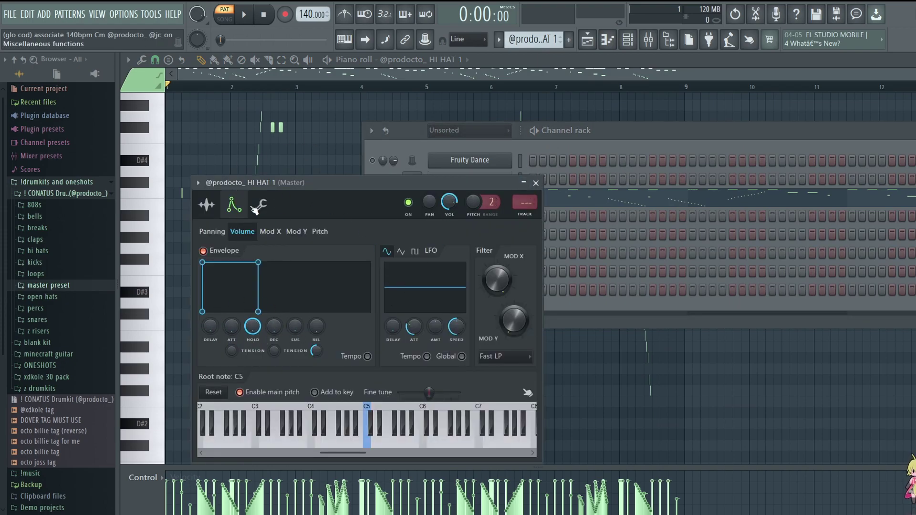
pyautogui.click(215, 216)
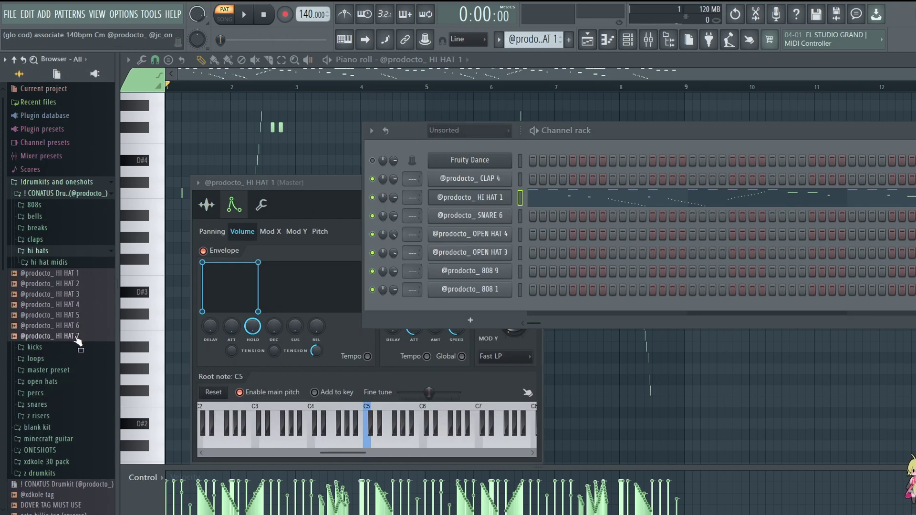
# Add the HI HAT 7 sample as a new channel and paste the hi-hat notes into it
pyautogui.moveTo(77, 340); pyautogui.dragTo(460, 217)
pyautogui.click(231, 192)
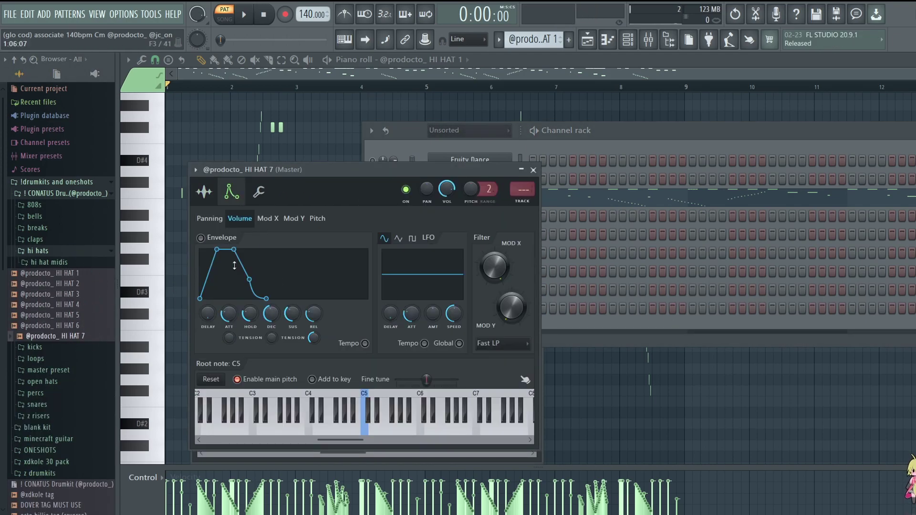
pyautogui.click(587, 144)
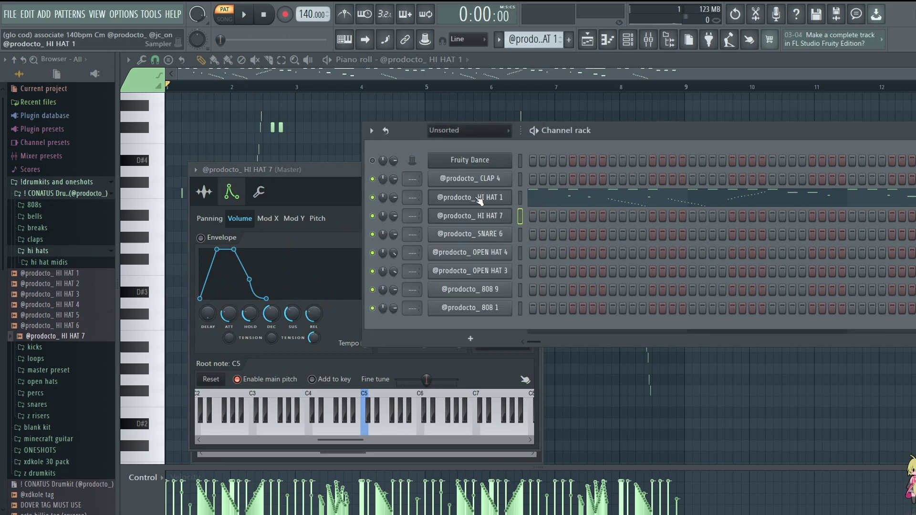
pyautogui.rightClick(507, 212)
pyautogui.click(649, 237)
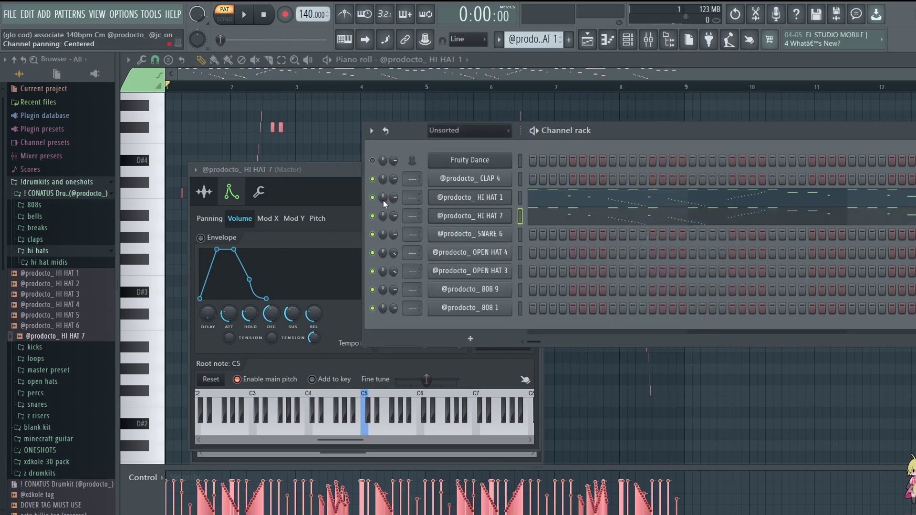
# Play the pattern with HI HAT 7, then delete the HI HAT 7 channel
pyautogui.click(245, 14)
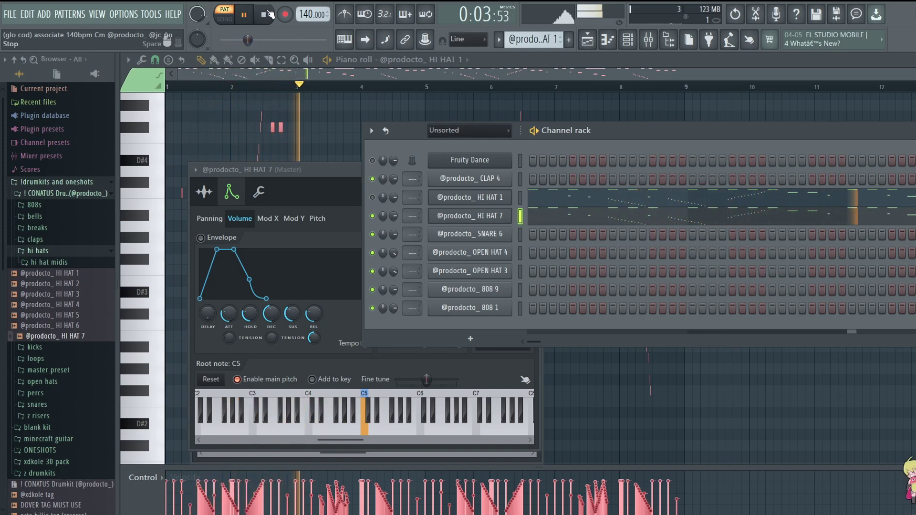
pyautogui.click(265, 15)
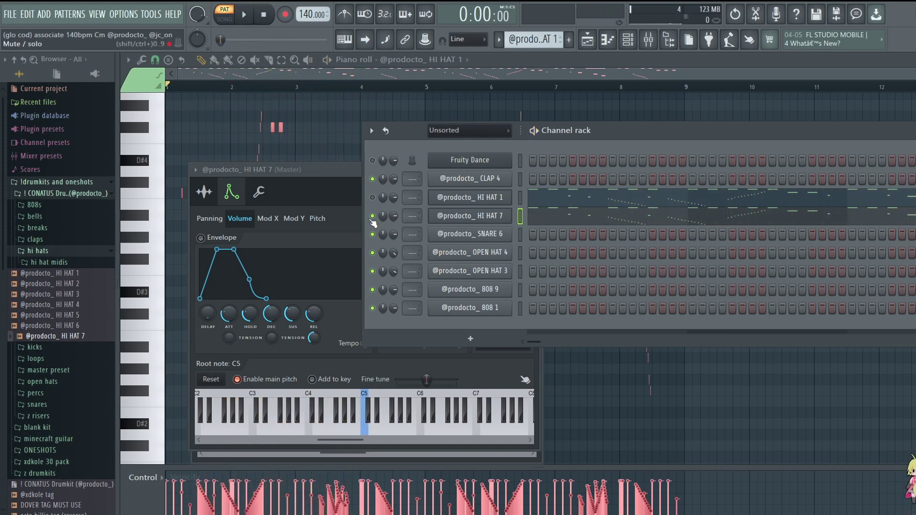
pyautogui.rightClick(511, 211)
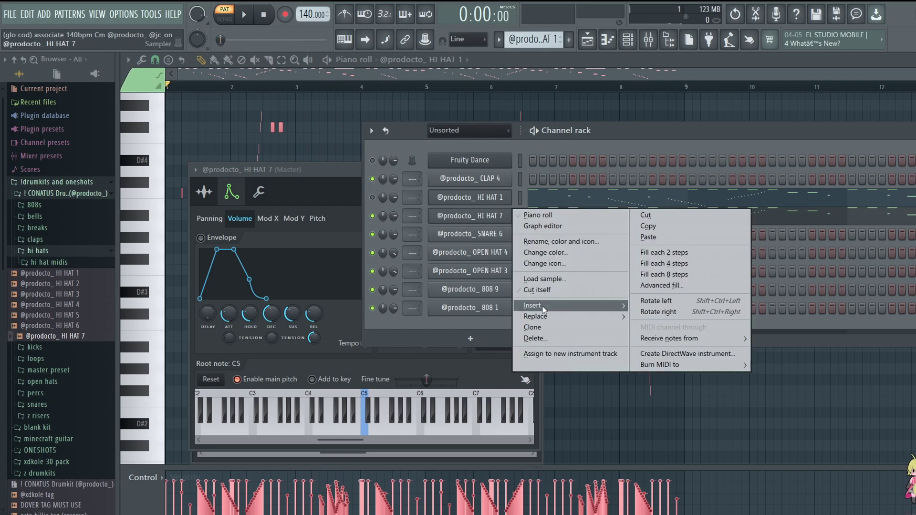
pyautogui.click(544, 339)
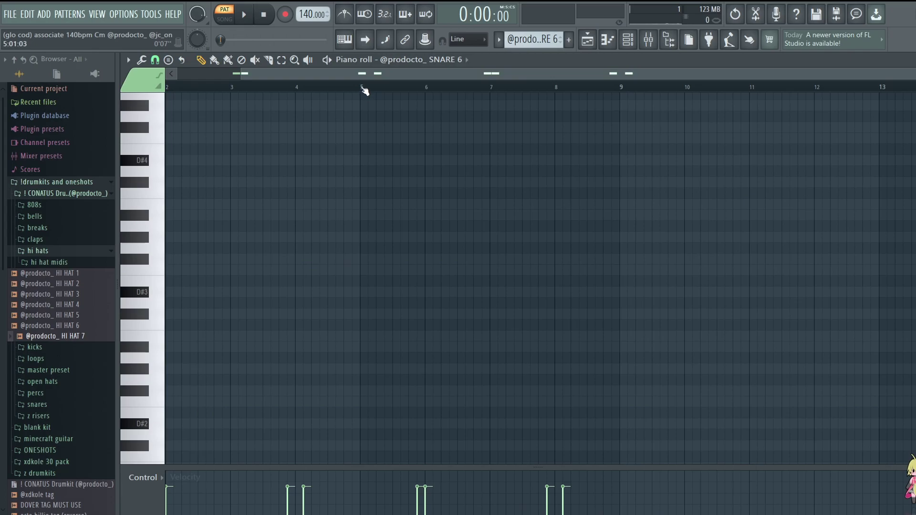
# Play the SNARE 6, OPEN HAT 3 and OPEN HAT 4 piano rolls in turn
pyautogui.moveTo(361, 84); pyautogui.dragTo(301, 85)
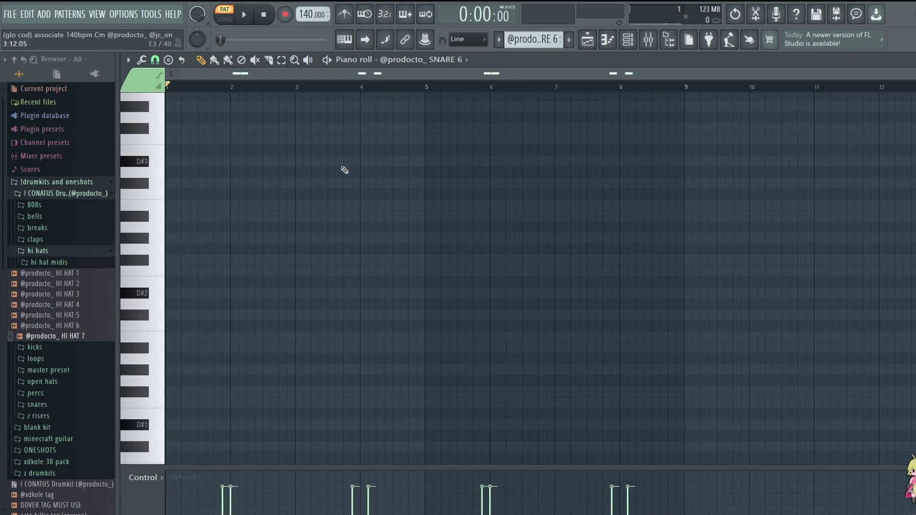
pyautogui.scroll(3, 343, 170)
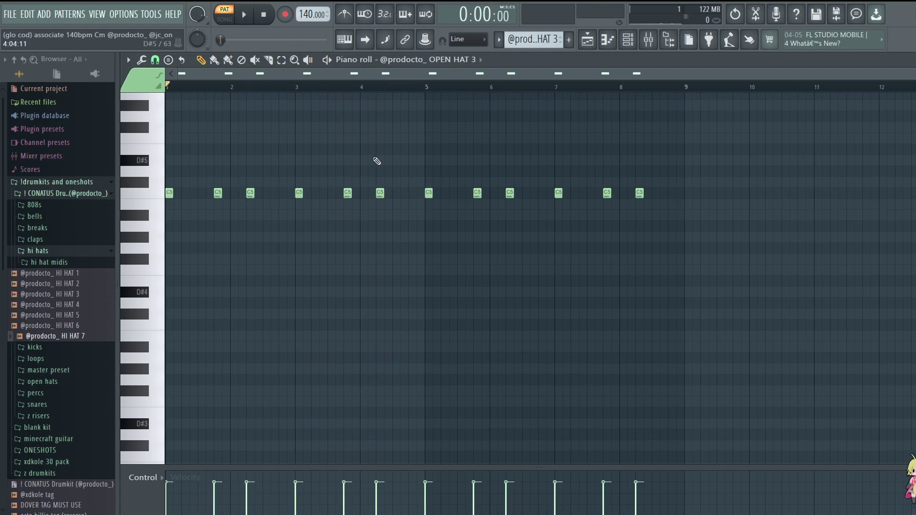
pyautogui.scroll(4, 382, 167)
pyautogui.press('space')
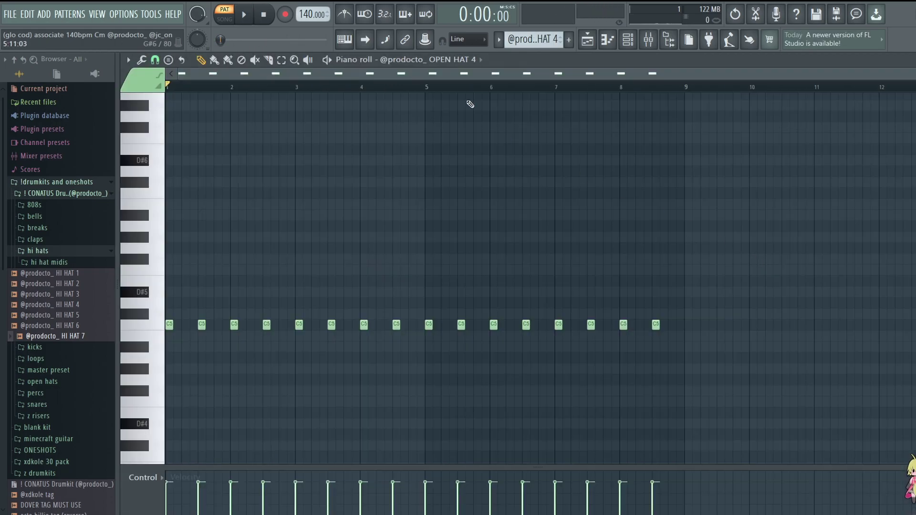
pyautogui.scroll(-2, 477, 115)
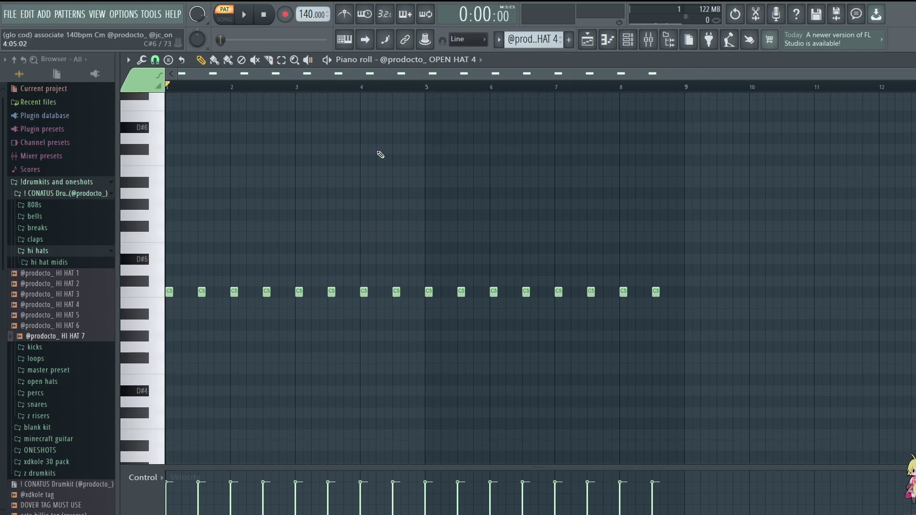
pyautogui.press('space')
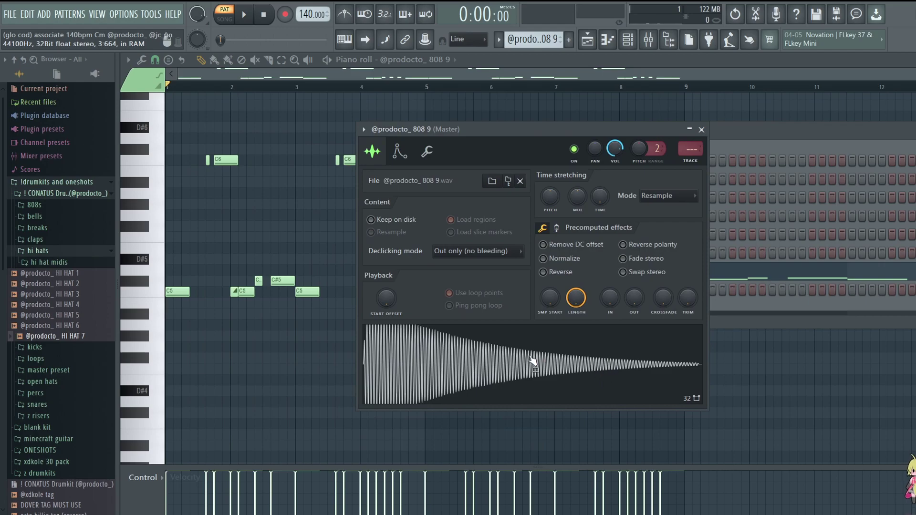
# View the 808 9 envelope and misc settings, then inspect its C5, C6 and C#5 notes
pyautogui.click(400, 152)
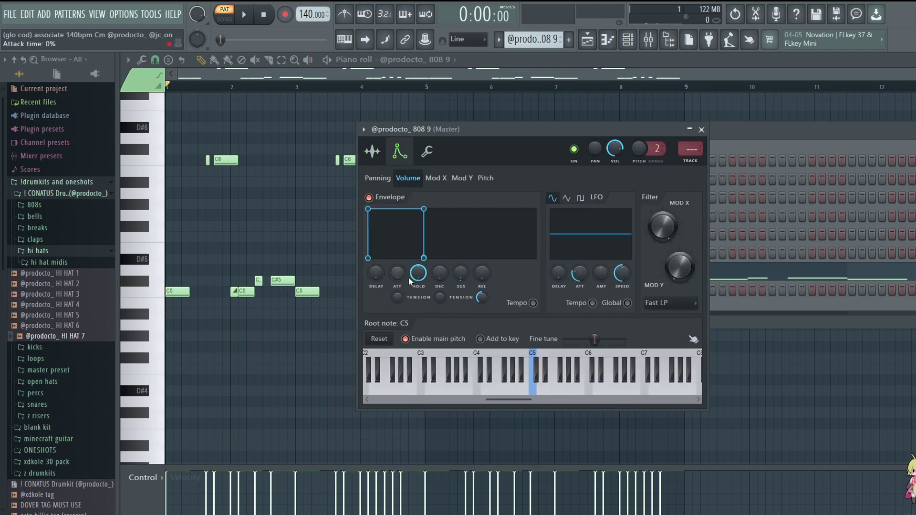
pyautogui.click(424, 158)
pyautogui.rightClick(291, 250)
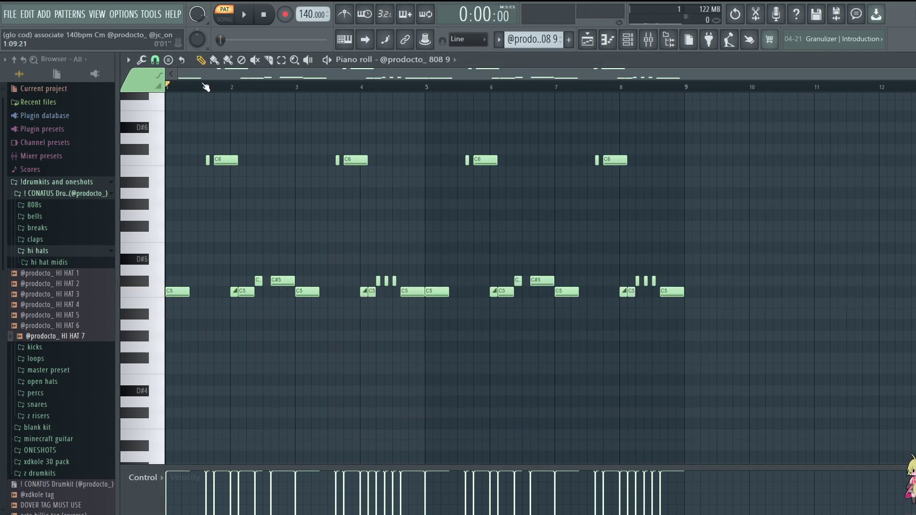
pyautogui.scroll(1, 237, 120)
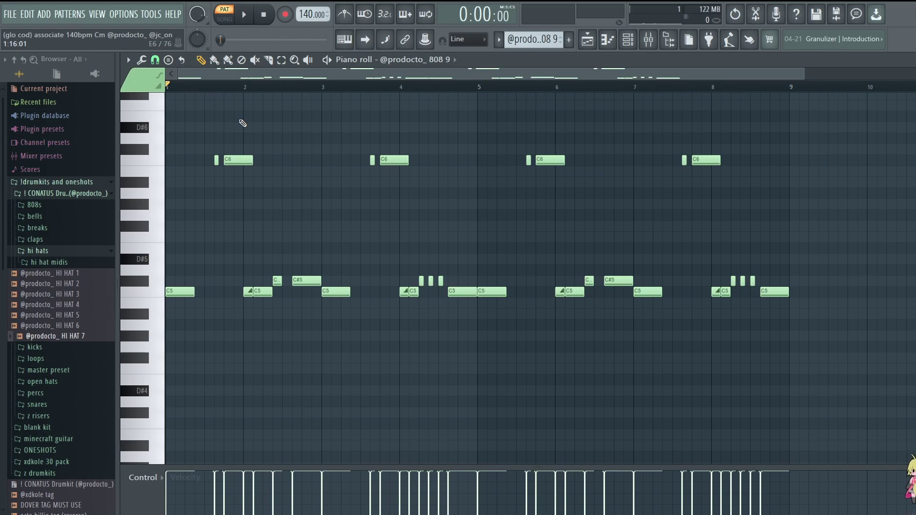
pyautogui.scroll(2, 231, 86)
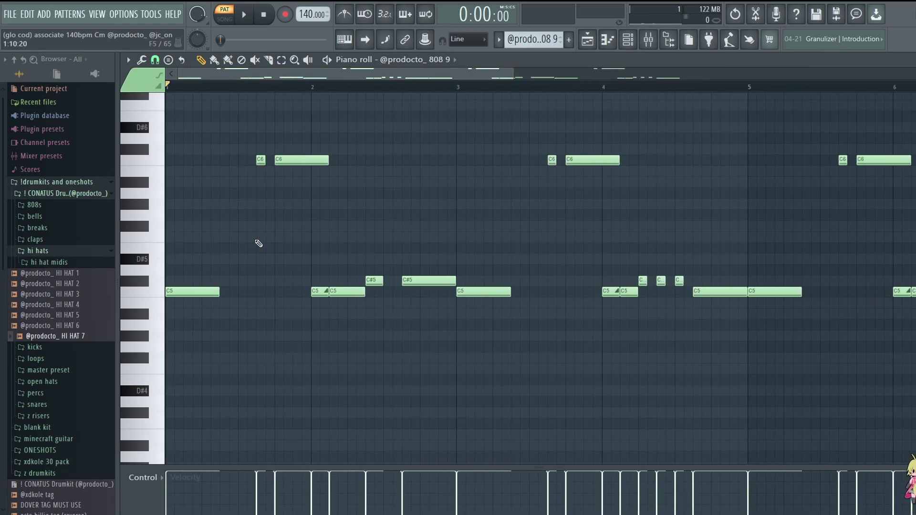
pyautogui.moveTo(220, 256); pyautogui.dragTo(167, 365)
pyautogui.moveTo(295, 199); pyautogui.dragTo(237, 123)
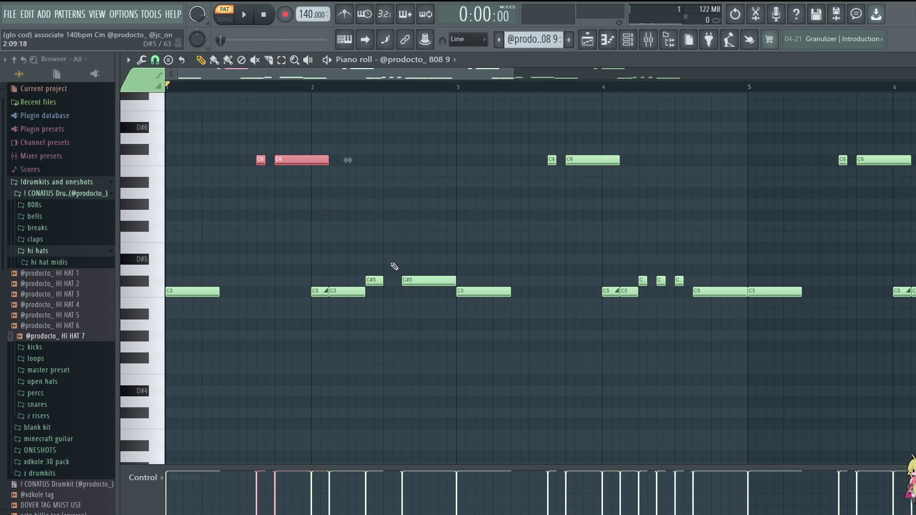
pyautogui.moveTo(355, 266); pyautogui.dragTo(439, 286)
pyautogui.keyDown('ctrl'); pyautogui.click(442, 252); pyautogui.keyUp('ctrl')
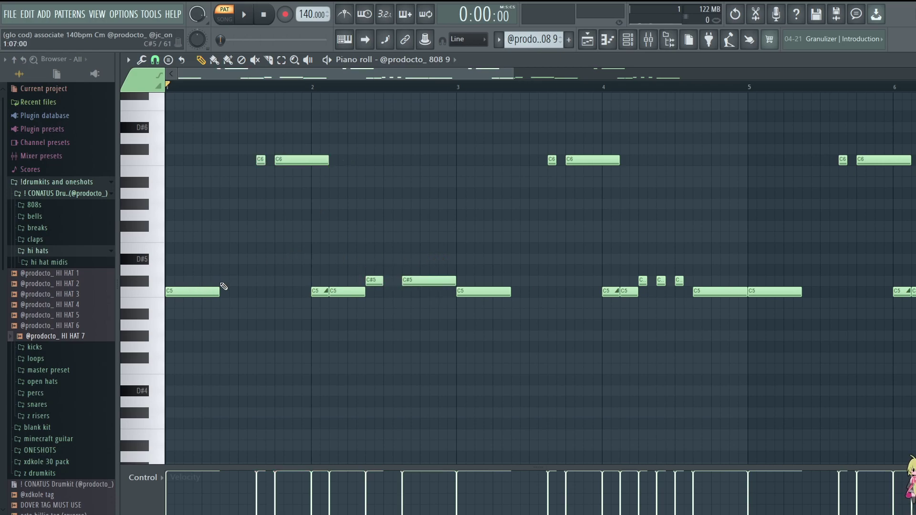
# Add a C#5 note and move it to the start of bar 1
pyautogui.click(222, 282)
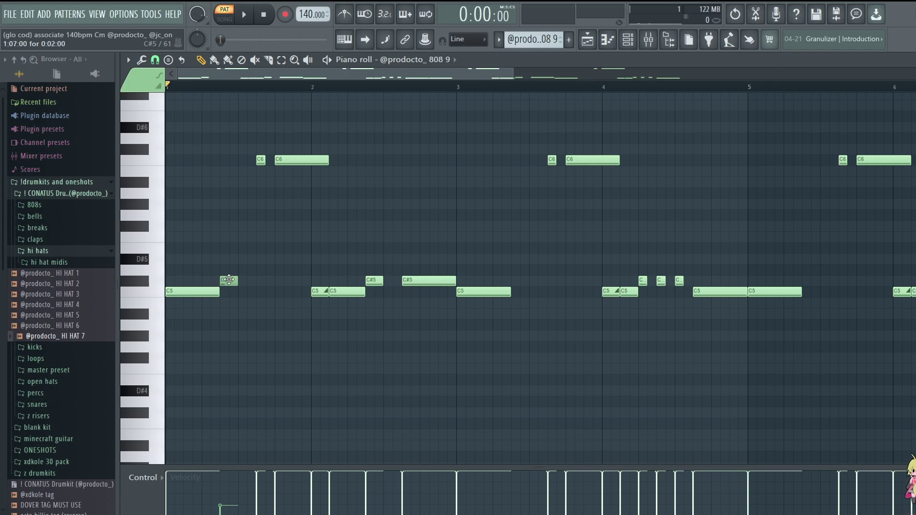
pyautogui.moveTo(222, 282); pyautogui.dragTo(169, 282)
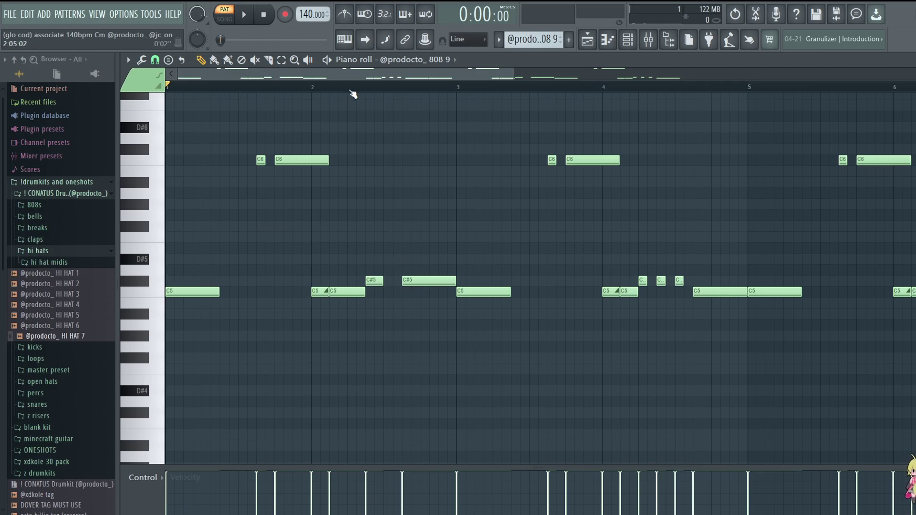
pyautogui.scroll(-2, 353, 94)
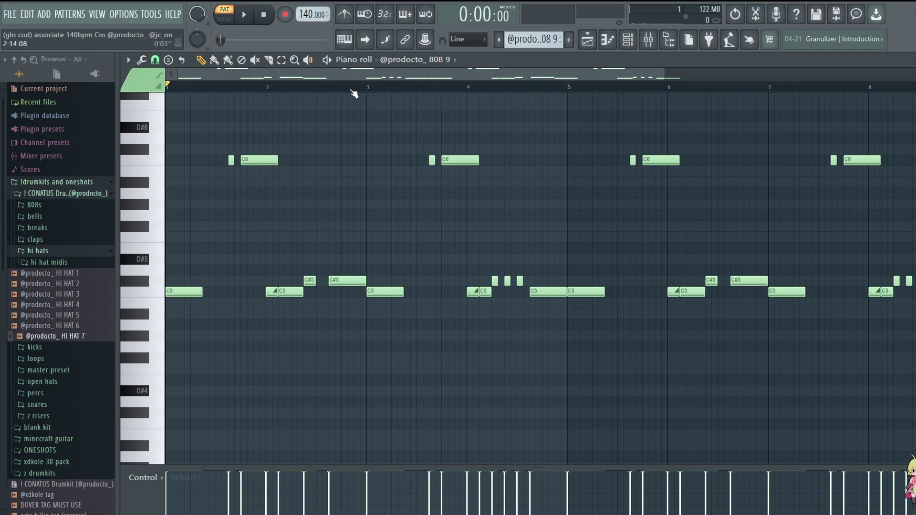
pyautogui.moveTo(312, 178); pyautogui.dragTo(240, 92)
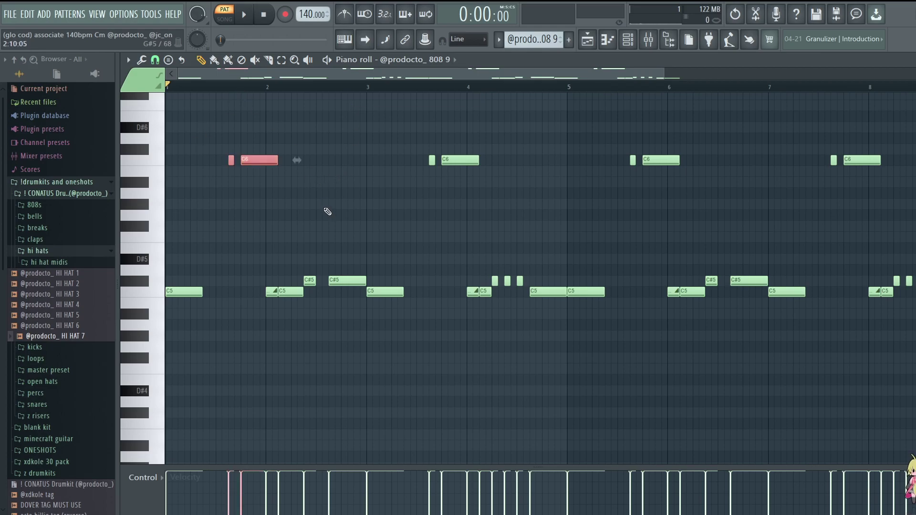
pyautogui.keyDown('ctrl'); pyautogui.click(316, 219); pyautogui.keyUp('ctrl')
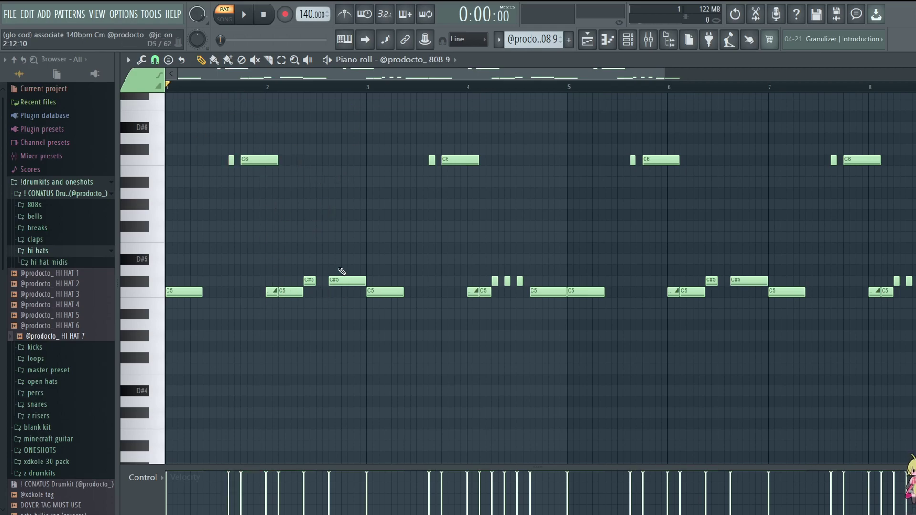
# Resize the three C#5 notes after bar 4, then play the 808 9 pattern from the start
pyautogui.click(491, 87)
pyautogui.scroll(4, 490, 92)
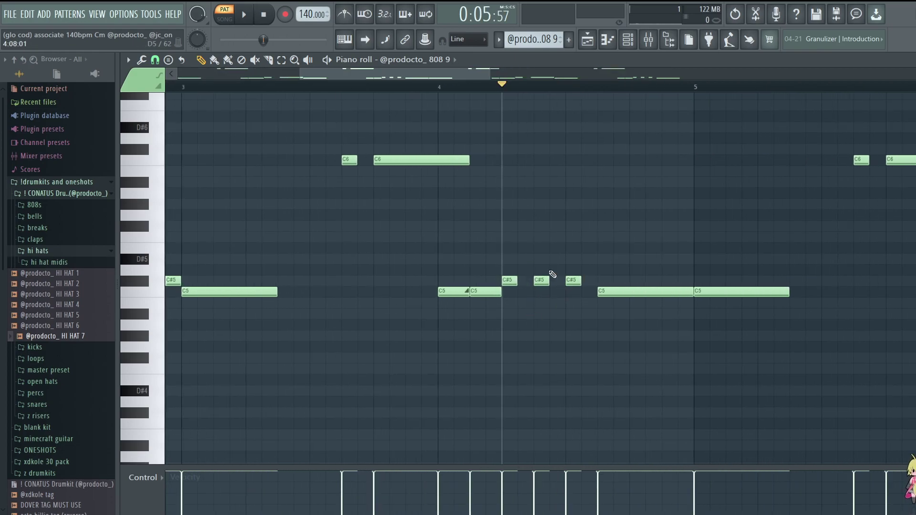
pyautogui.press('space')
pyautogui.moveTo(600, 281); pyautogui.dragTo(579, 281)
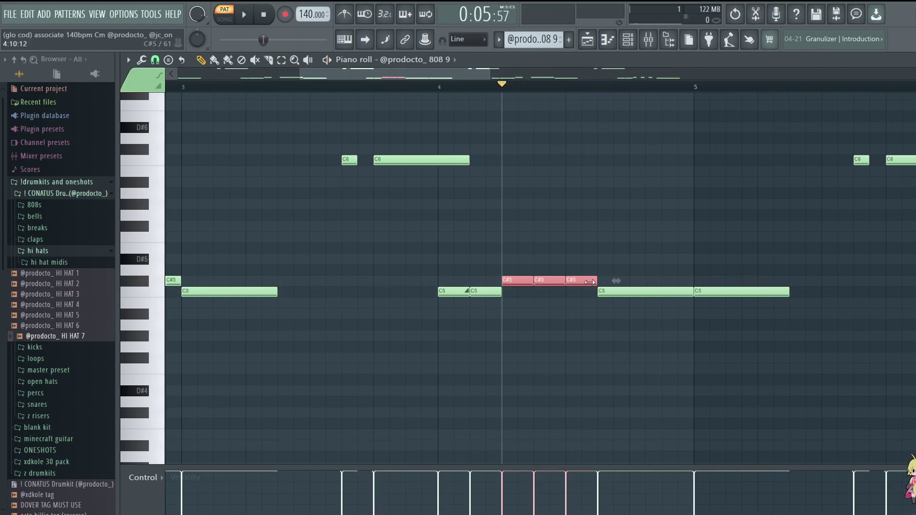
pyautogui.click(624, 238)
pyautogui.press('space')
pyautogui.press('space')
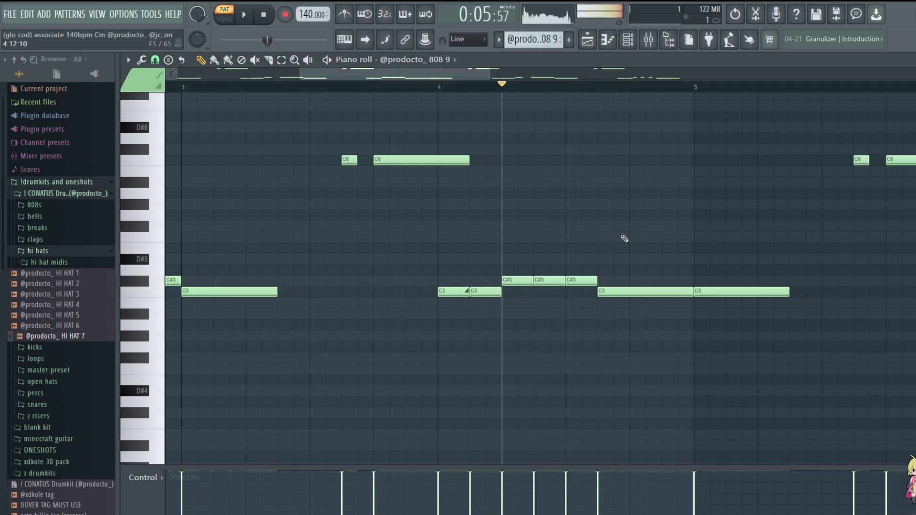
pyautogui.moveTo(191, 87); pyautogui.dragTo(25, 90)
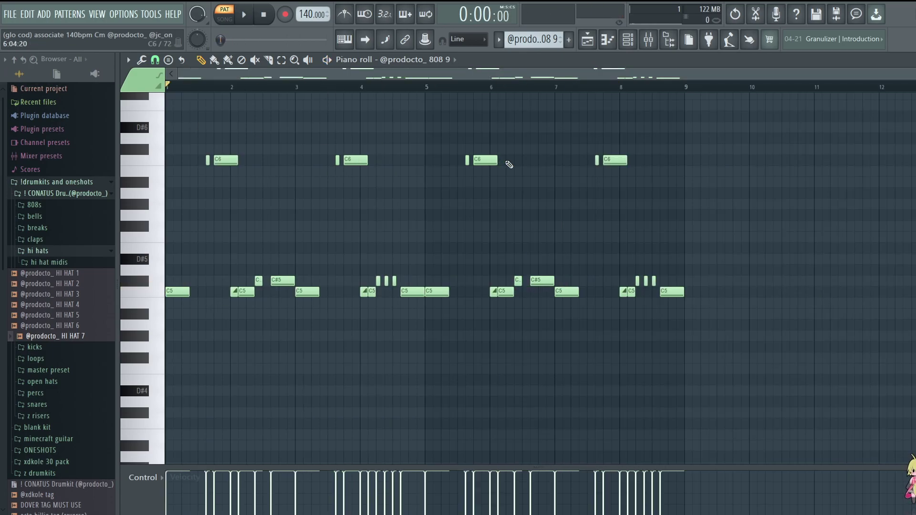
pyautogui.scroll(3, 751, 211)
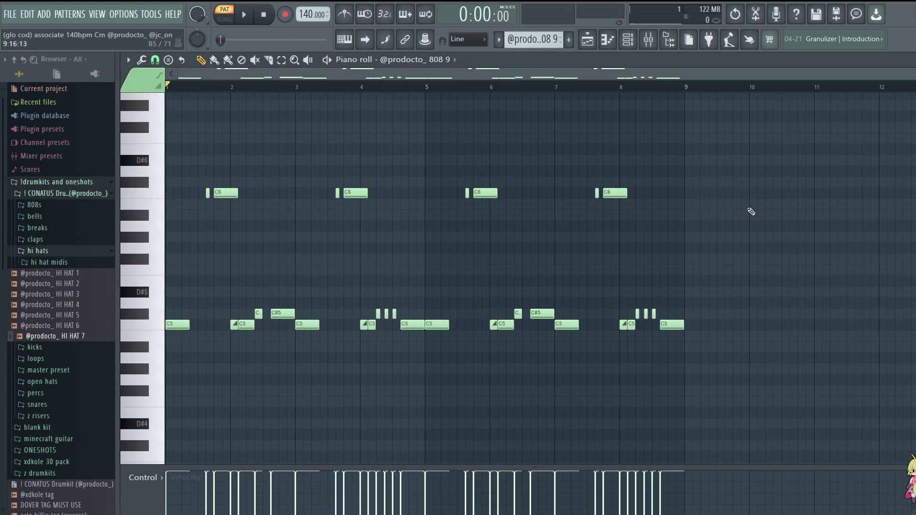
pyautogui.press('space')
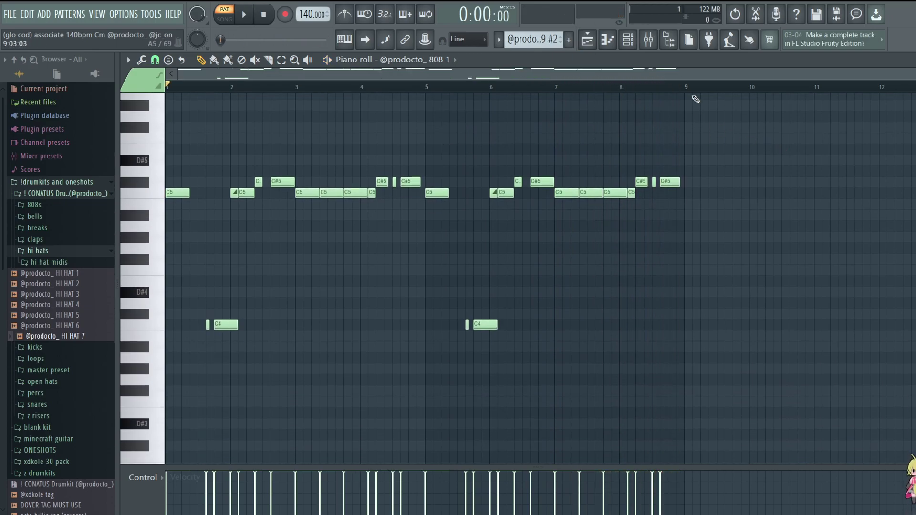
# Open the 808 1 channel's sample settings and waveform from the channel rack
pyautogui.click(628, 41)
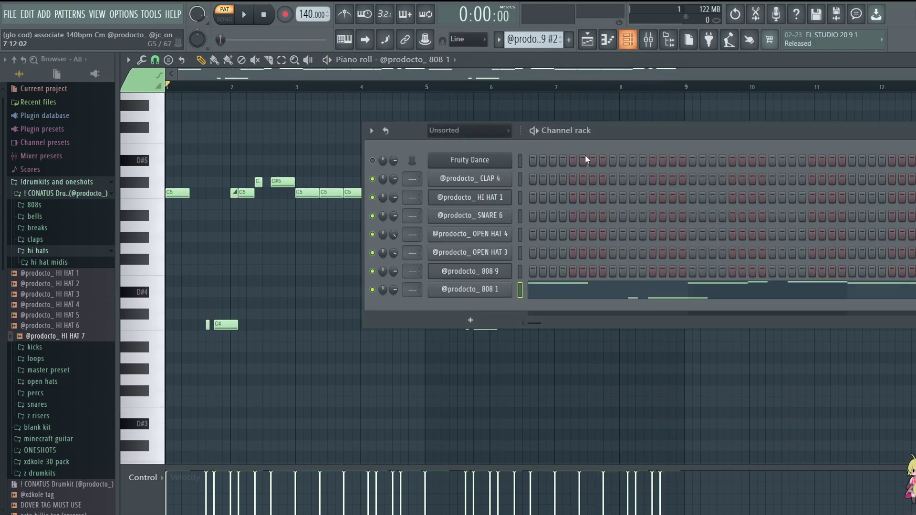
pyautogui.click(485, 292)
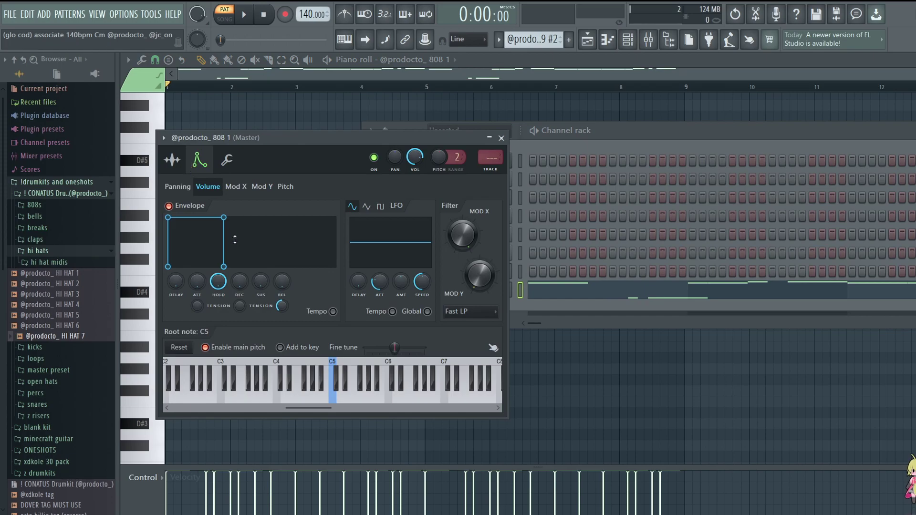
pyautogui.click(173, 159)
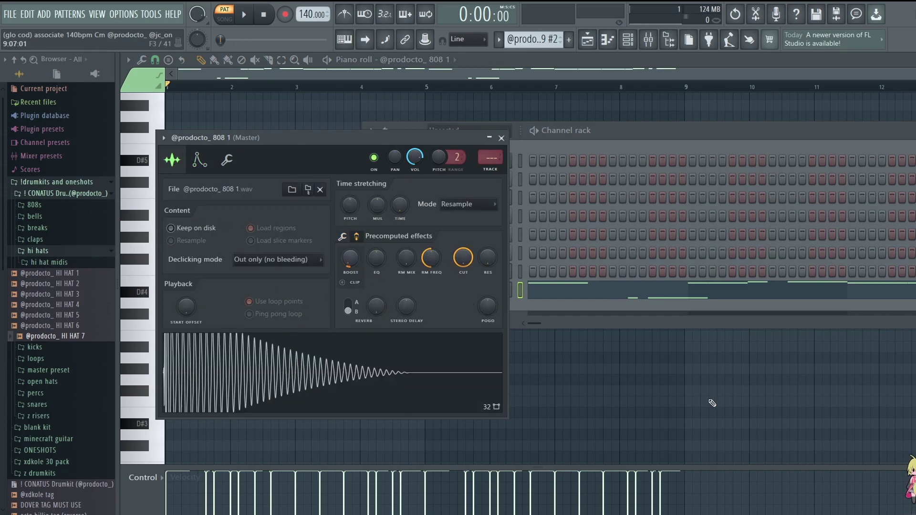
# Select the low C4 notes, transpose them with Ctrl+Up/Down, deselect, and play the 808 1 pattern
pyautogui.rightClick(709, 400)
pyautogui.scroll(2, 477, 368)
pyautogui.moveTo(548, 413); pyautogui.dragTo(189, 394)
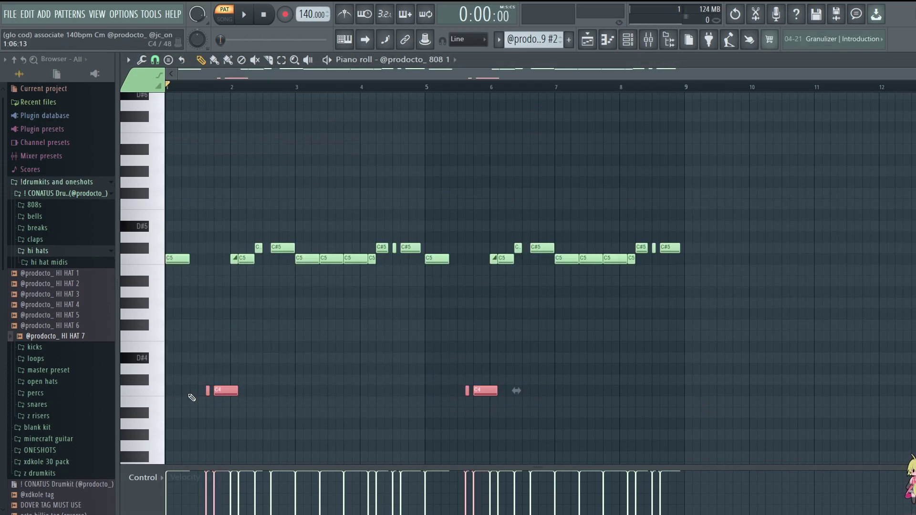
pyautogui.hotkey('ctrl', 'Up')
pyautogui.hotkey('ctrl', 'Up')
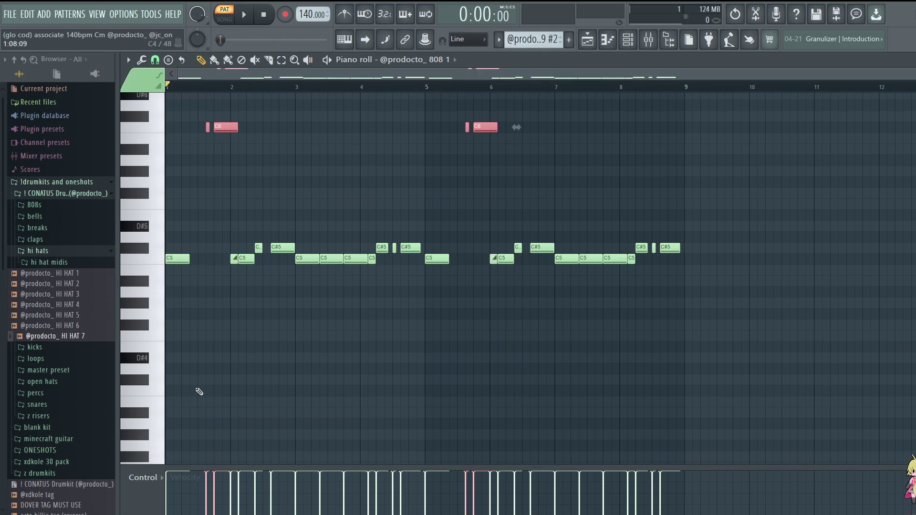
pyautogui.hotkey('ctrl', 'Down')
pyautogui.keyDown('ctrl'); pyautogui.click(275, 358); pyautogui.keyUp('ctrl')
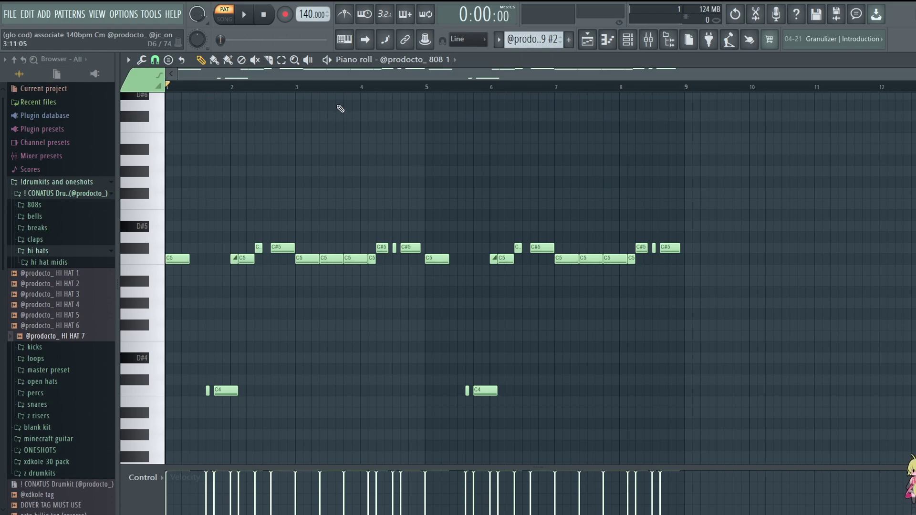
pyautogui.press('space')
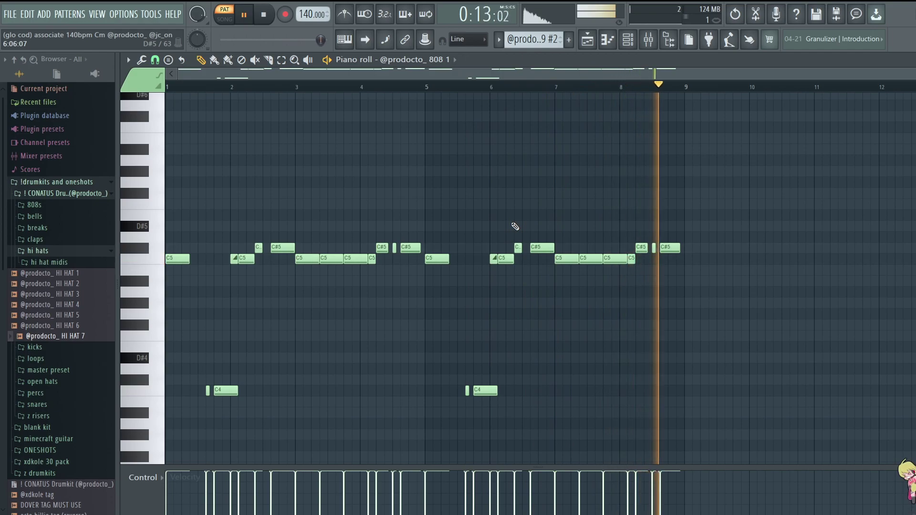
pyautogui.press('space')
# Show the Playlist in song mode and play the song from the start
pyautogui.press('F5')
pyautogui.press('l')
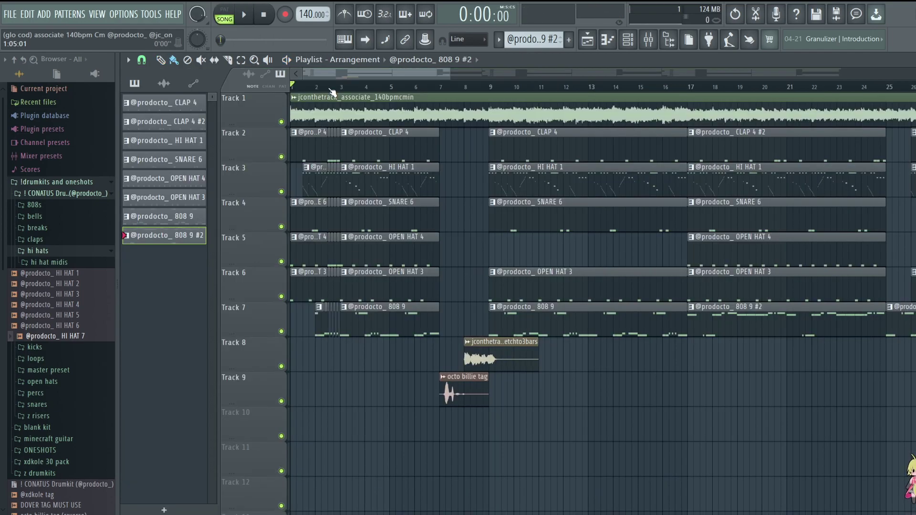
pyautogui.scroll(5, 314, 90)
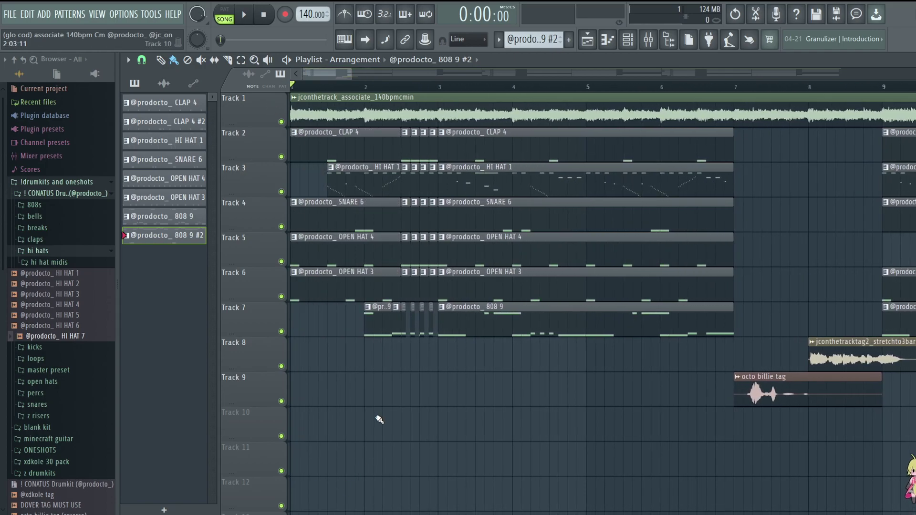
pyautogui.press('space')
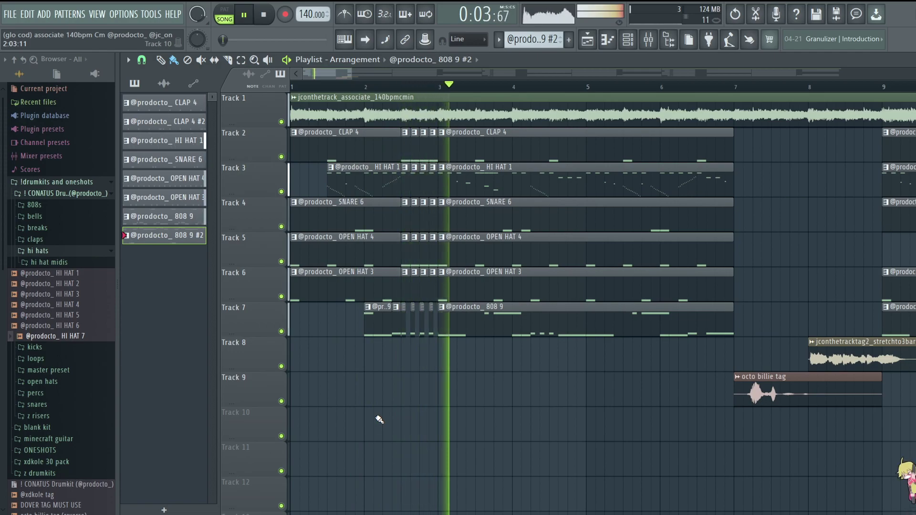
pyautogui.press('space')
# Zoom the Playlist to bar 2 and marquee-select the clips across the drum tracks
pyautogui.scroll(4, 374, 88)
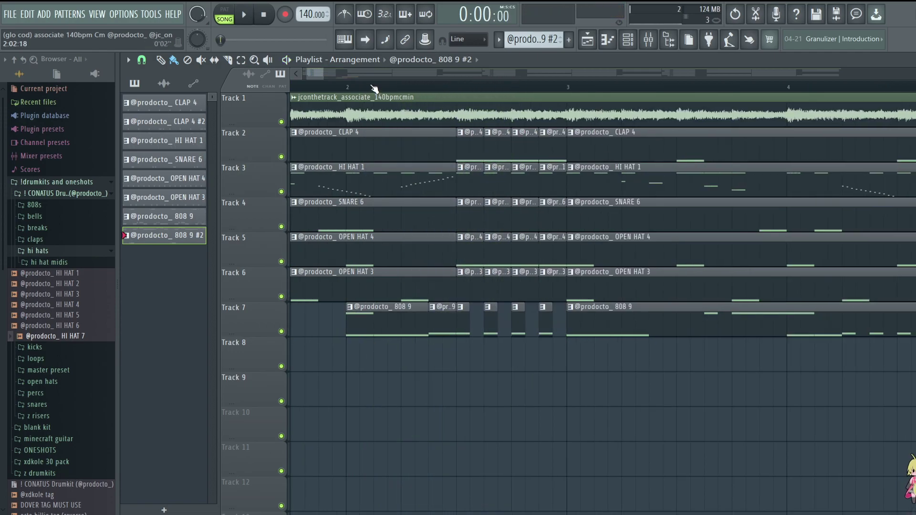
pyautogui.scroll(3, 376, 74)
pyautogui.moveTo(350, 320); pyautogui.dragTo(491, 323)
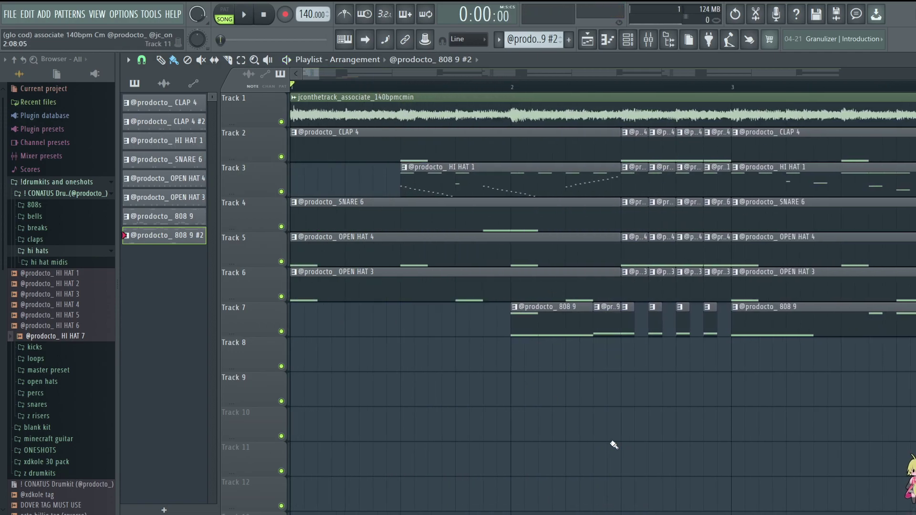
pyautogui.moveTo(322, 143); pyautogui.dragTo(466, 393)
pyautogui.keyDown('ctrl'); pyautogui.click(466, 393); pyautogui.keyUp('ctrl')
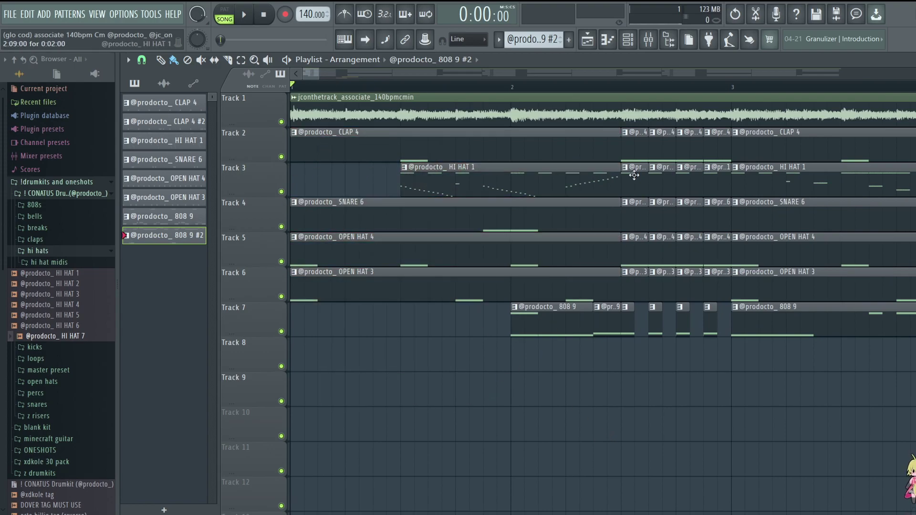
pyautogui.scroll(4, 634, 173)
# Delete the old chop clips on Tracks 2–7, stretch one to bar 3, and Ctrl+B duplicate the one-beat chops
pyautogui.moveTo(622, 134); pyautogui.dragTo(651, 335)
pyautogui.scroll(-3, 664, 88)
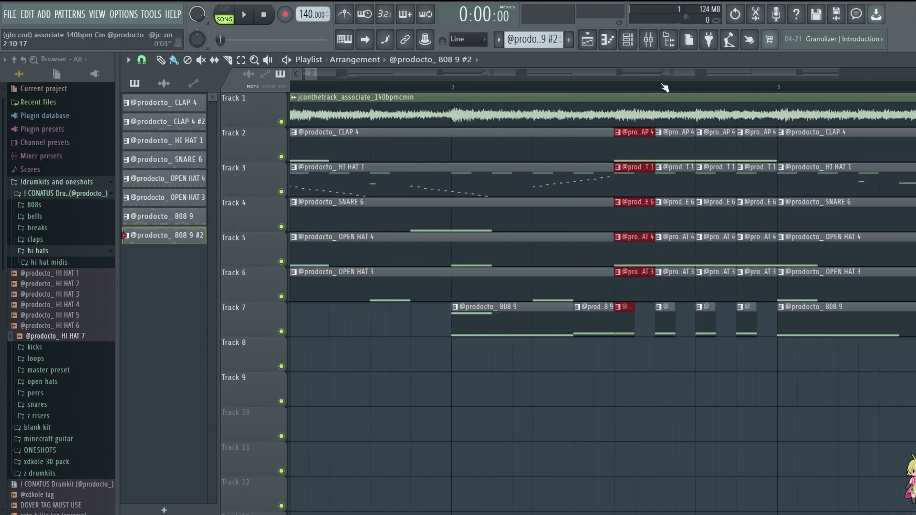
pyautogui.moveTo(665, 132); pyautogui.dragTo(753, 345)
pyautogui.press('Delete')
pyautogui.moveTo(663, 389); pyautogui.dragTo(628, 145)
pyautogui.moveTo(651, 142)
pyautogui.mouseDown()
pyautogui.moveTo(764, 141)
pyautogui.moveTo(634, 148)
pyautogui.moveTo(653, 148)
pyautogui.mouseUp()
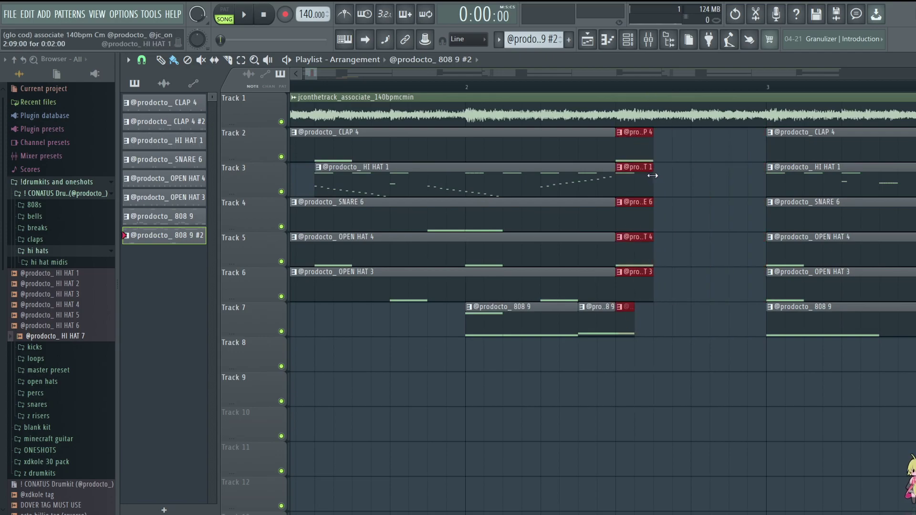
pyautogui.hotkey('ctrl', 'b')
pyautogui.hotkey('ctrl', 'b')
pyautogui.hotkey('ctrl', 'b')
pyautogui.scroll(-2, 605, 69)
pyautogui.click(517, 88)
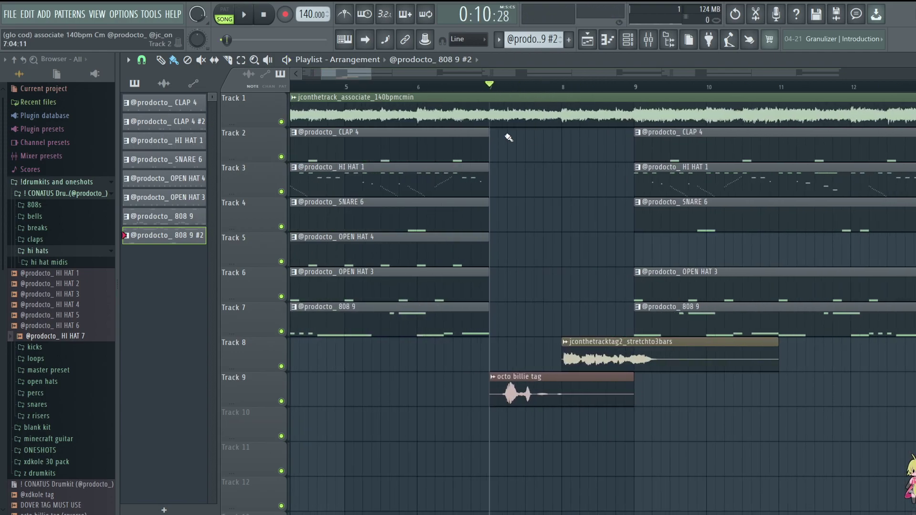
pyautogui.moveTo(506, 129); pyautogui.dragTo(597, 322)
pyautogui.scroll(-5, 464, 92)
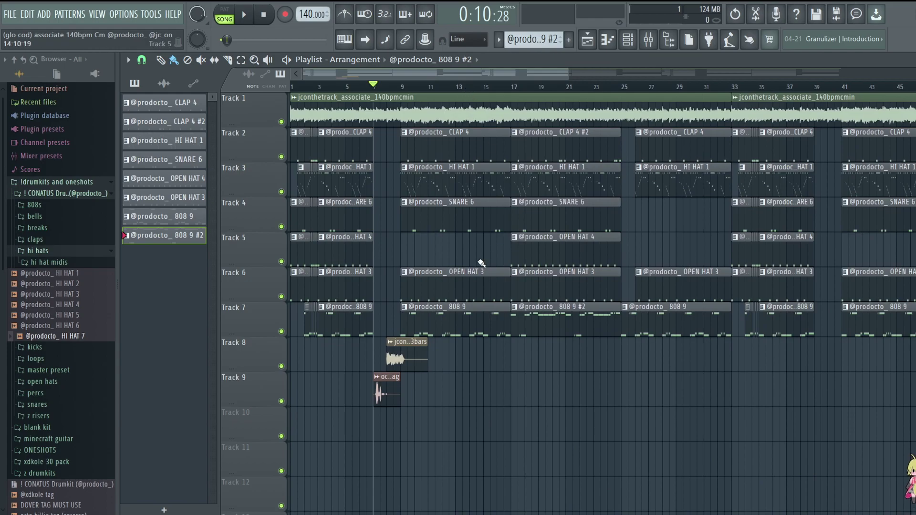
pyautogui.scroll(3, 521, 97)
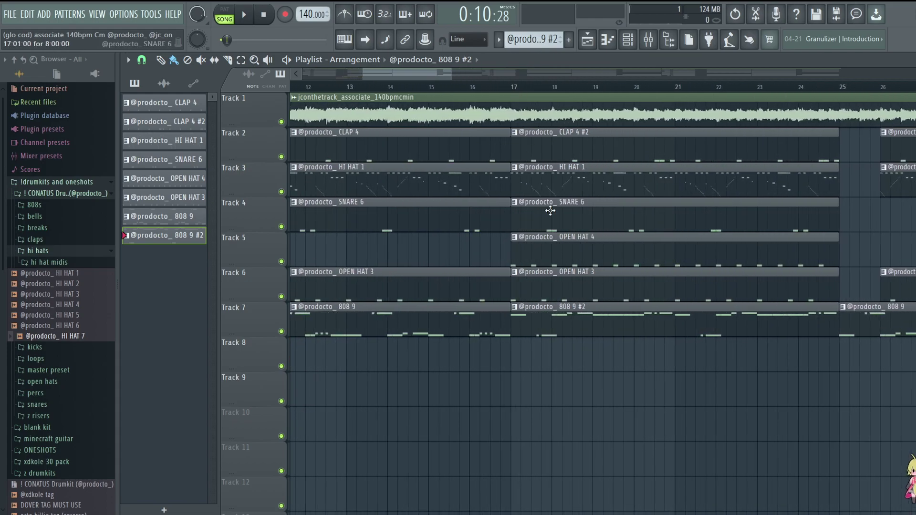
pyautogui.click(544, 251)
pyautogui.scroll(-2, 511, 94)
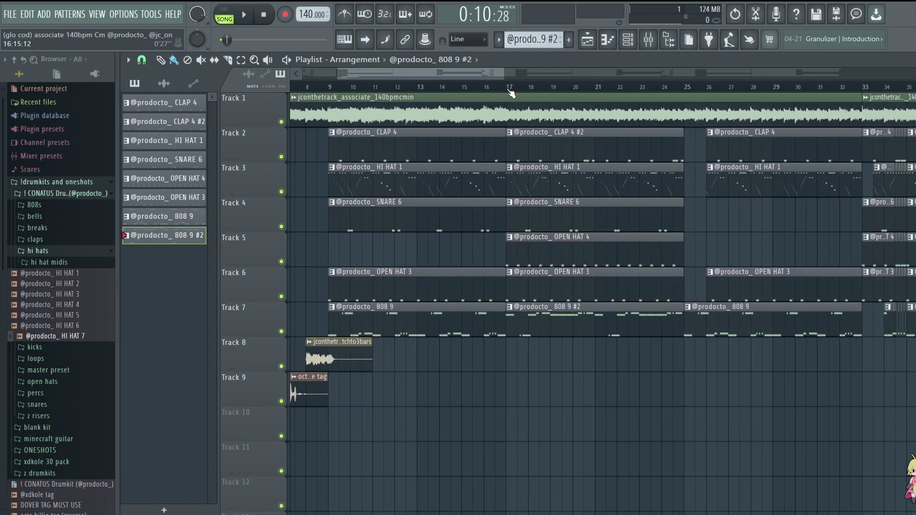
pyautogui.scroll(-3, 511, 93)
pyautogui.scroll(3, 585, 90)
pyautogui.moveTo(535, 132); pyautogui.dragTo(527, 346)
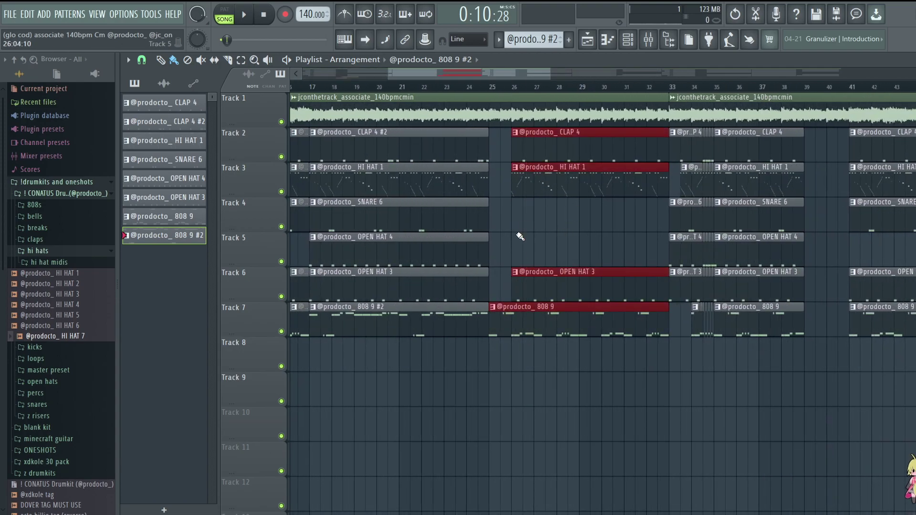
pyautogui.hscroll(5, 625, 72)
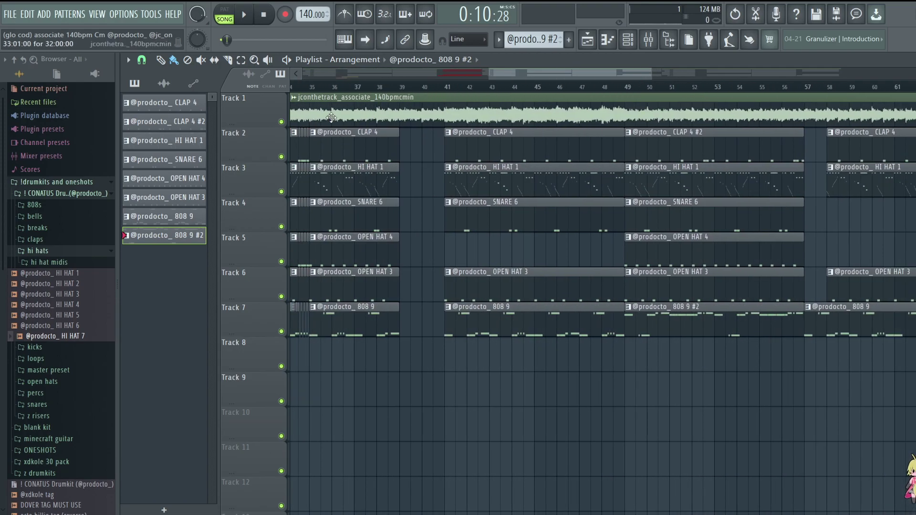
pyautogui.scroll(1, 444, 68)
pyautogui.moveTo(411, 128); pyautogui.dragTo(525, 404)
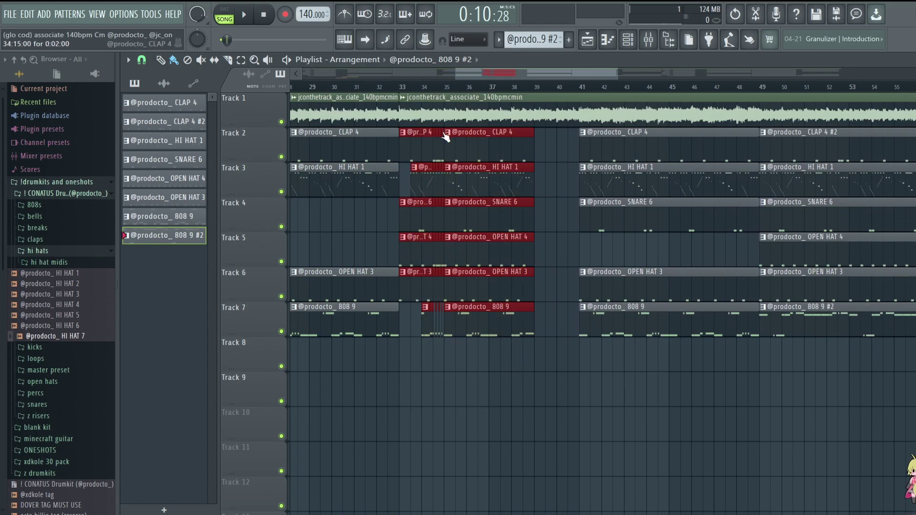
pyautogui.scroll(-5, 495, 171)
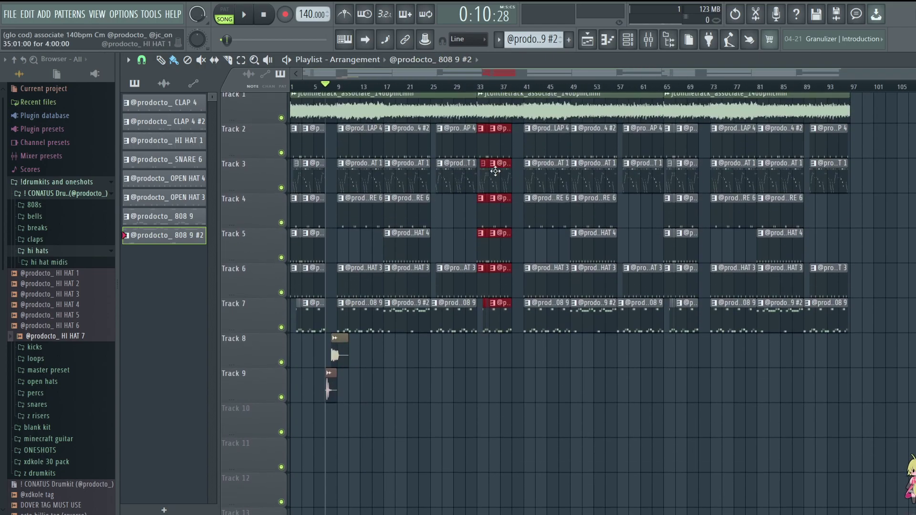
pyautogui.hotkey('ctrl', 'd')
pyautogui.click(264, 14)
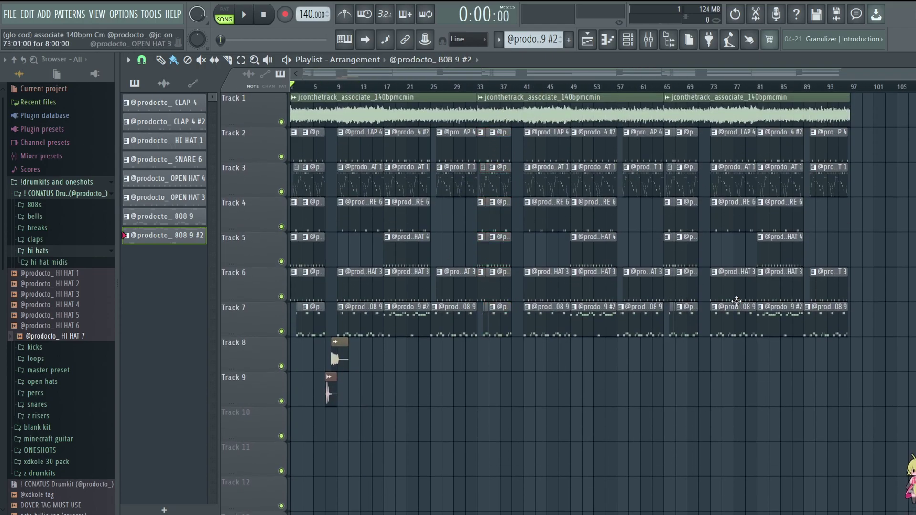